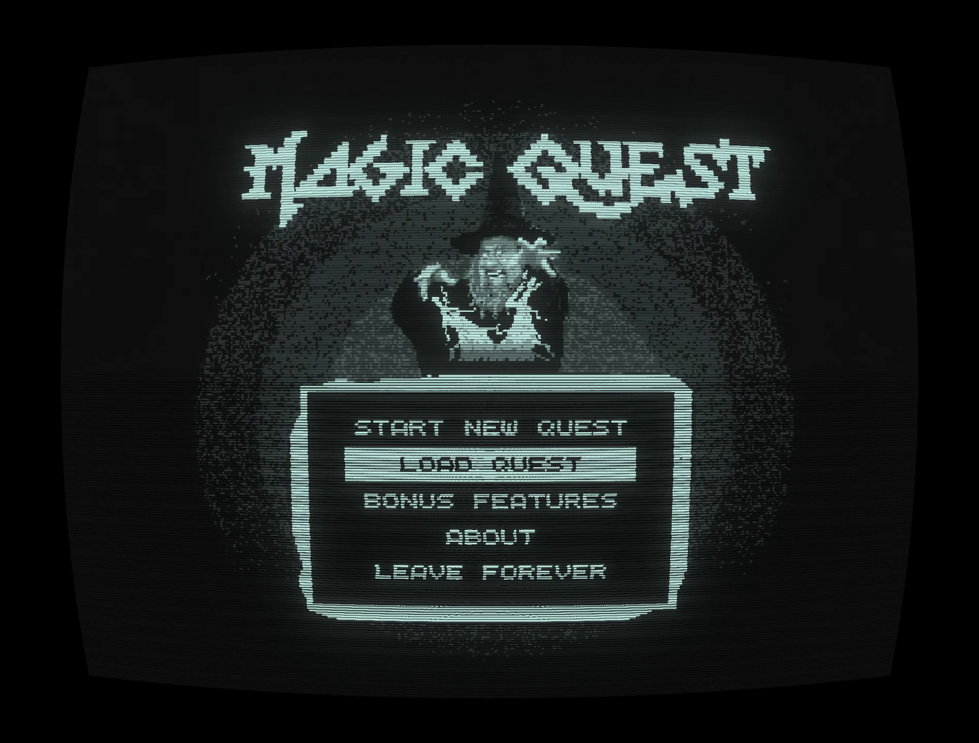
{"action": "key", "text": "Up"}
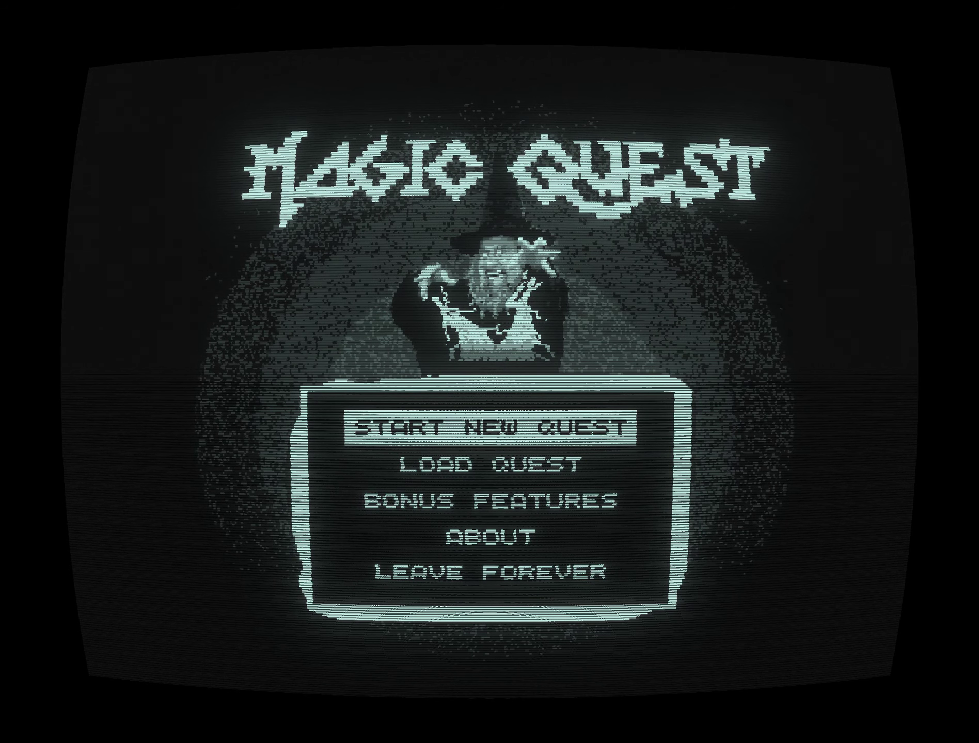